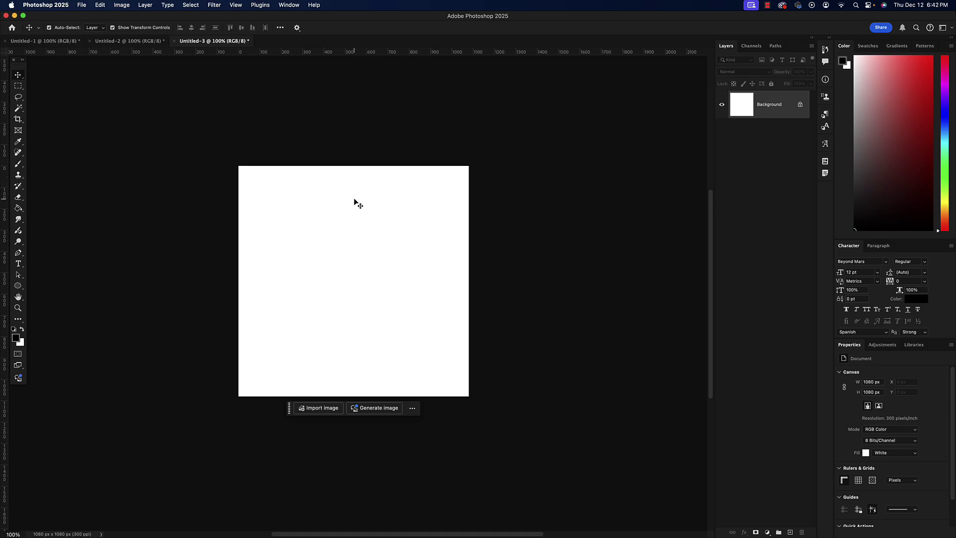
Draw a black ellipse 250 px wide and 750 px tall as the Ellipse 1 layer.
left_click(18, 286)
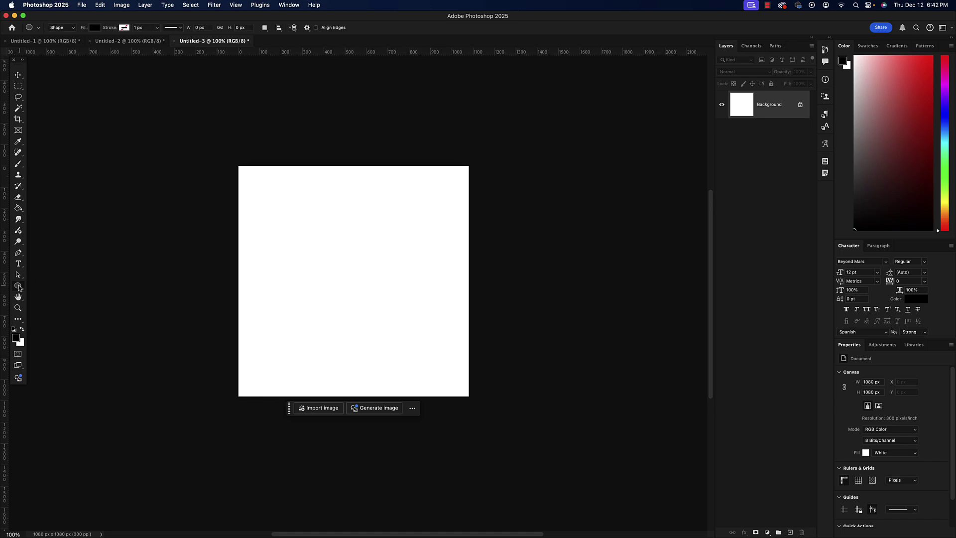
left_click(354, 241)
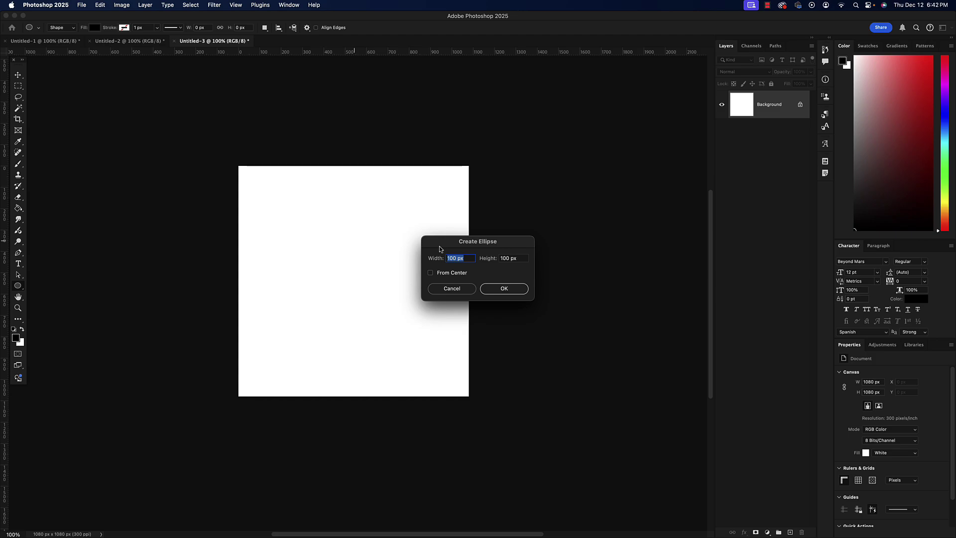
type("250")
key("Tab")
type("750")
key("Return")
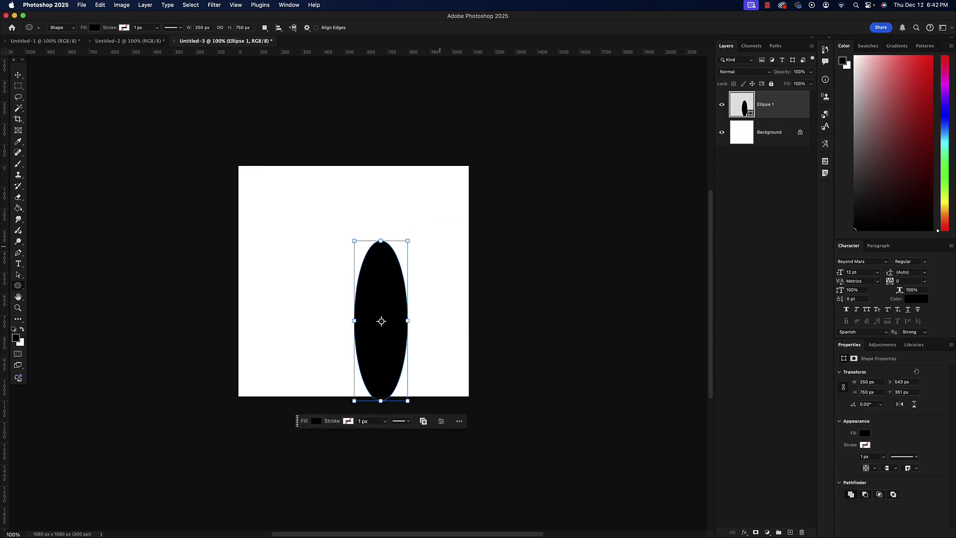
Move the ellipse toward the canvas centre and begin rotating it into a slant.
left_click(18, 75)
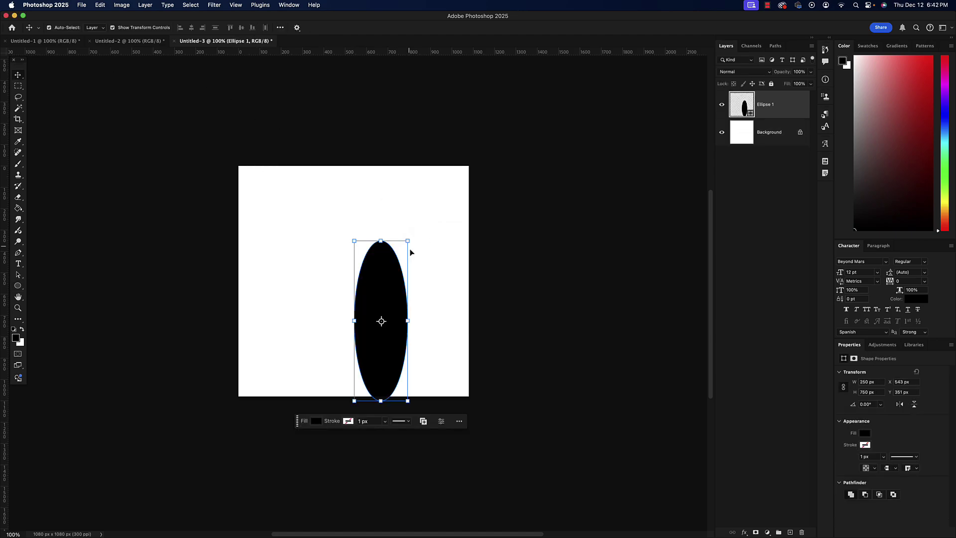
left_click_drag(386, 267, 350, 233)
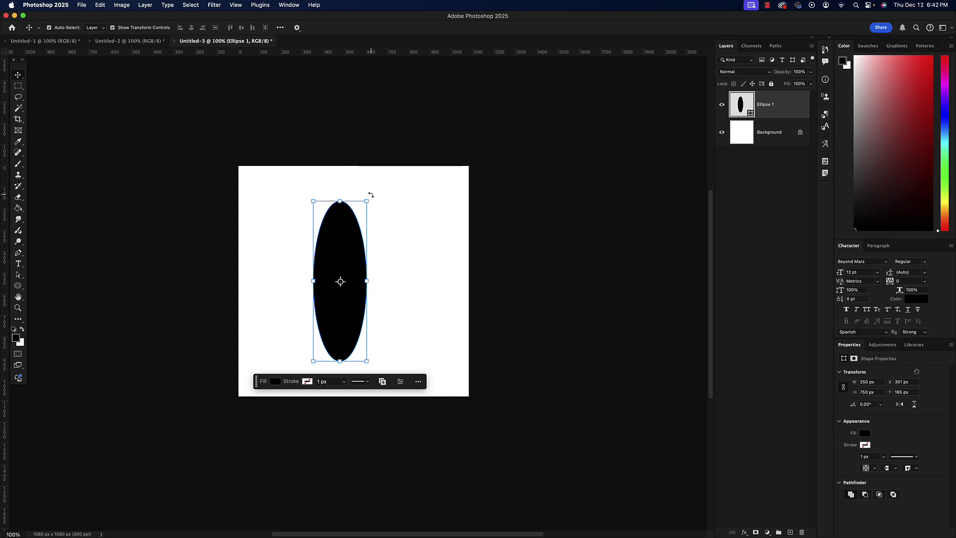
left_click_drag(370, 195, 338, 208)
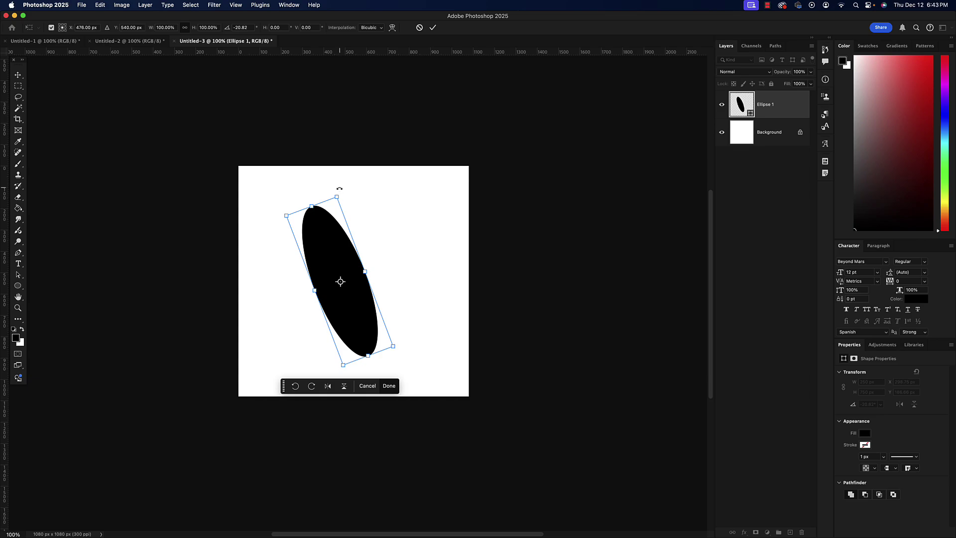
Set the ellipse rotation to exactly -30° and shift it toward the upper left.
left_click(243, 28)
type("-30")
key("Return")
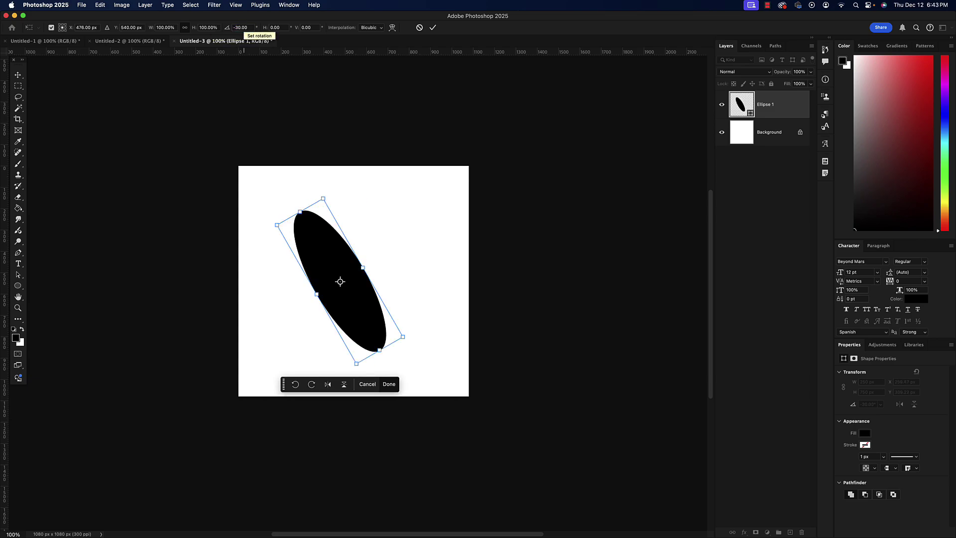
left_click(18, 75)
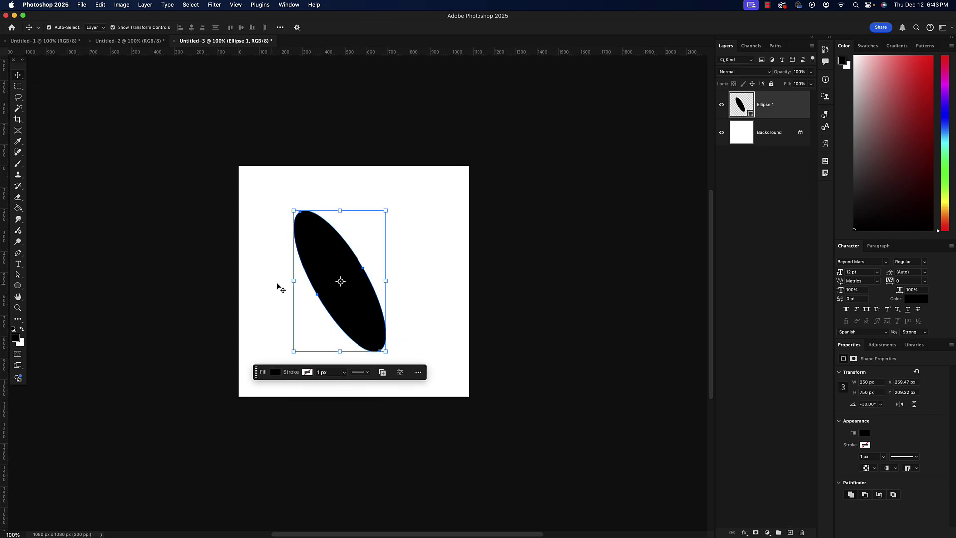
mouse_move(357, 292)
left_mouse_down()
mouse_move(330, 282)
mouse_move(337, 300)
mouse_move(328, 302)
left_mouse_up()
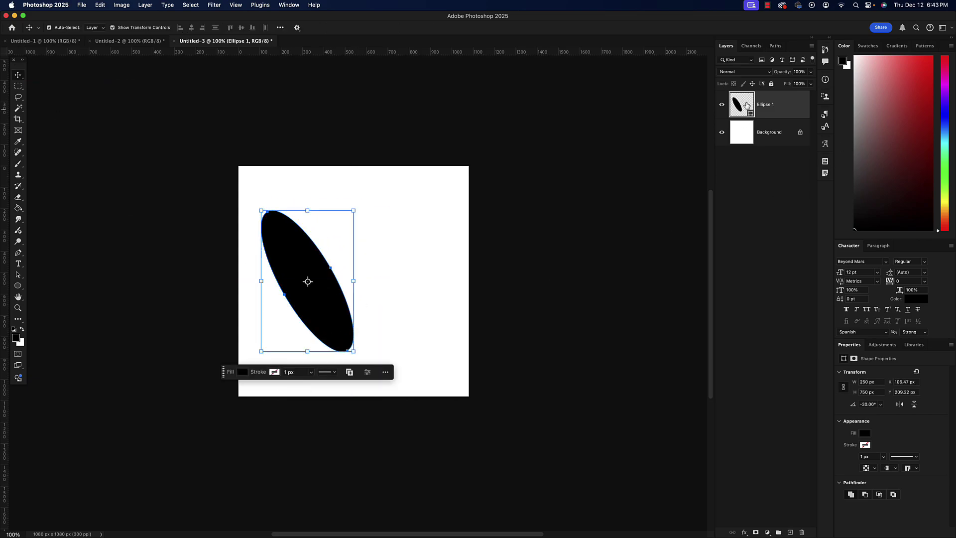
Duplicate Ellipse 1 and flip the copy horizontally with Transform Path > Flip Horizontal.
left_click_drag(746, 104, 790, 532)
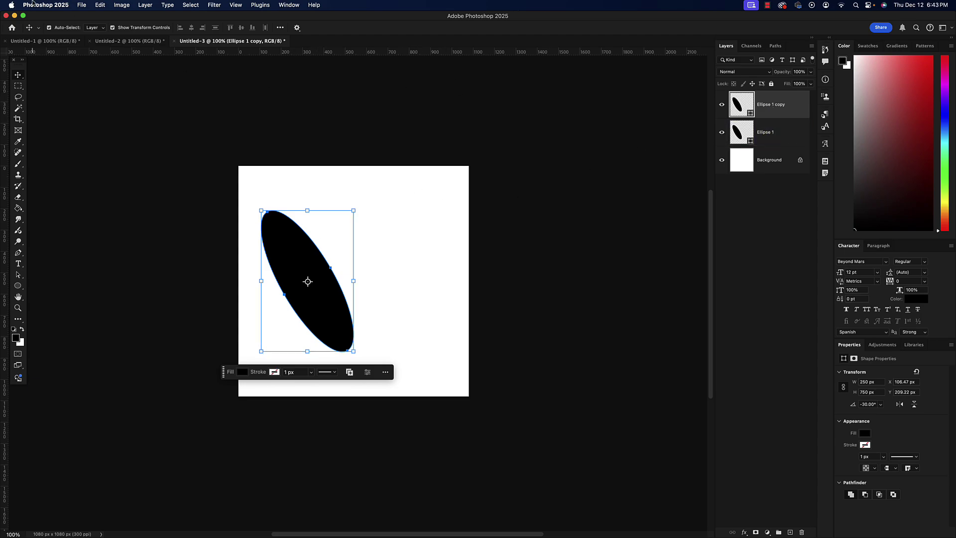
left_click(102, 5)
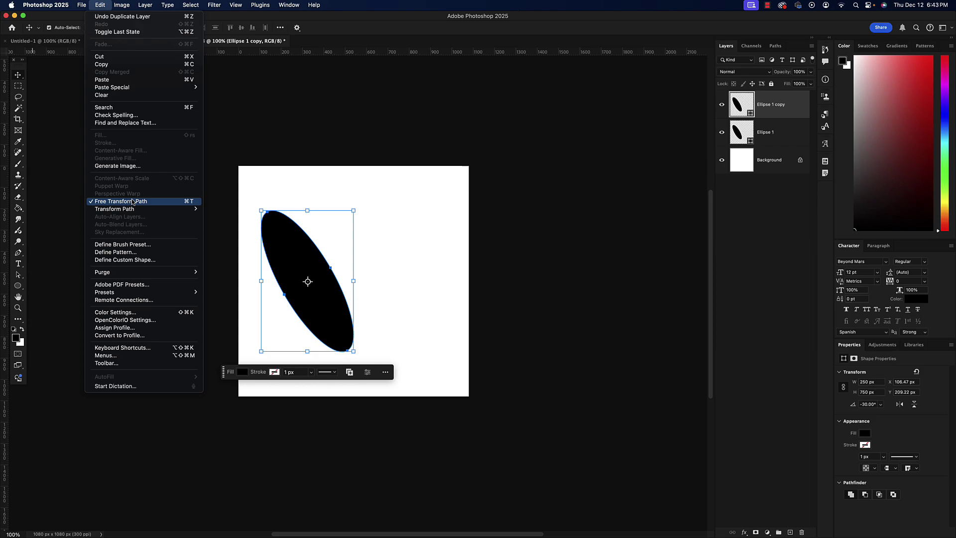
mouse_move(134, 209)
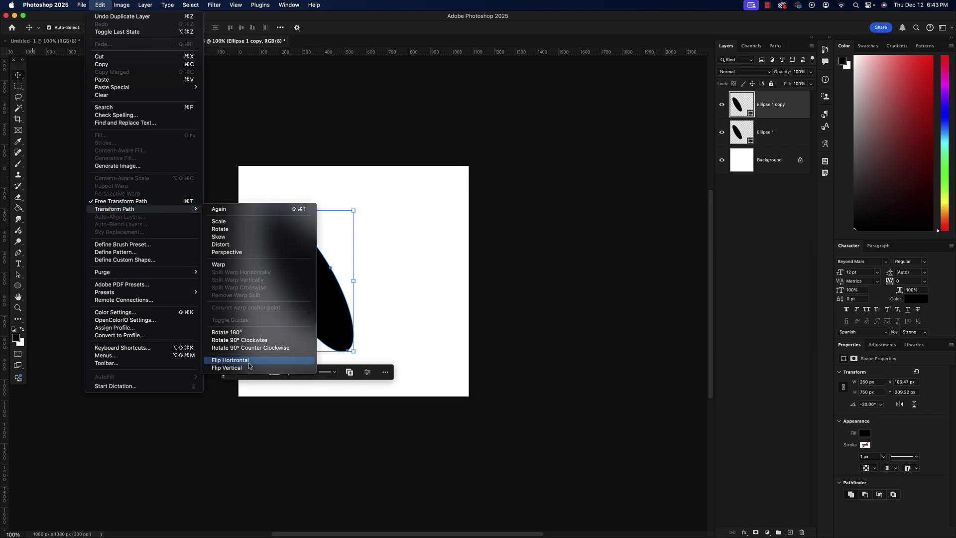
left_click(221, 360)
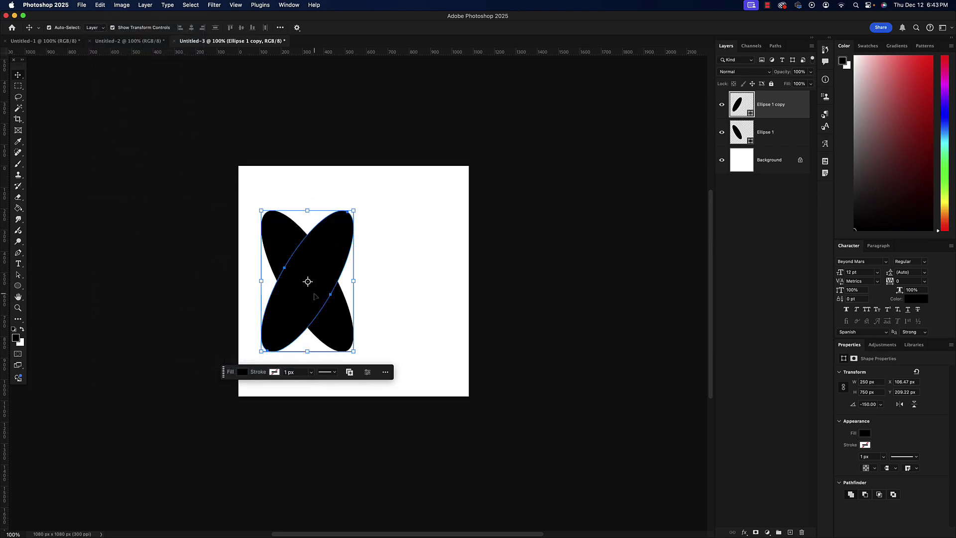
Slide the mirrored copy right so the two ellipses meet at the bottom in a V.
left_click_drag(302, 299, 399, 294)
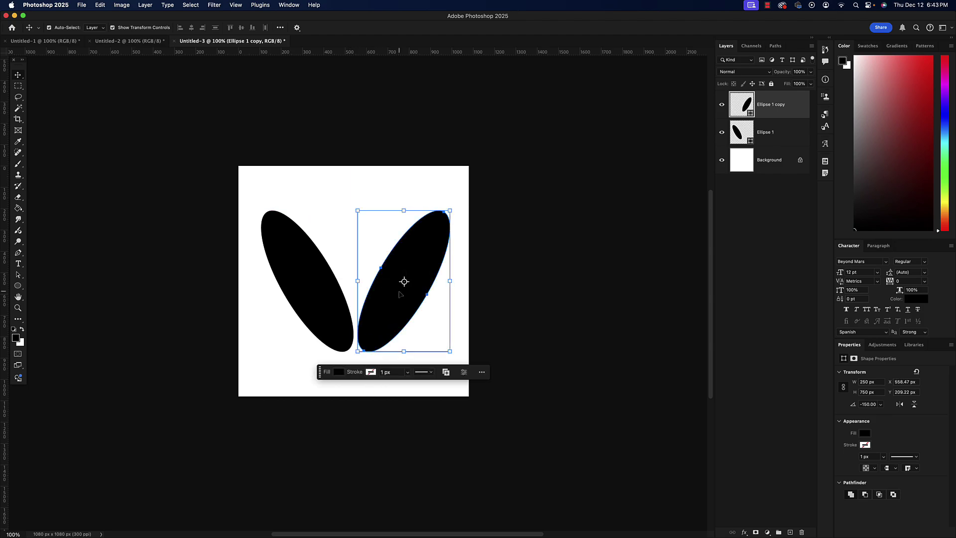
key("Left")
key("Left")
key("Left")
key("Left")
key("Left")
key("Left")
key("Left")
key("Left")
key("Left")
key("Left")
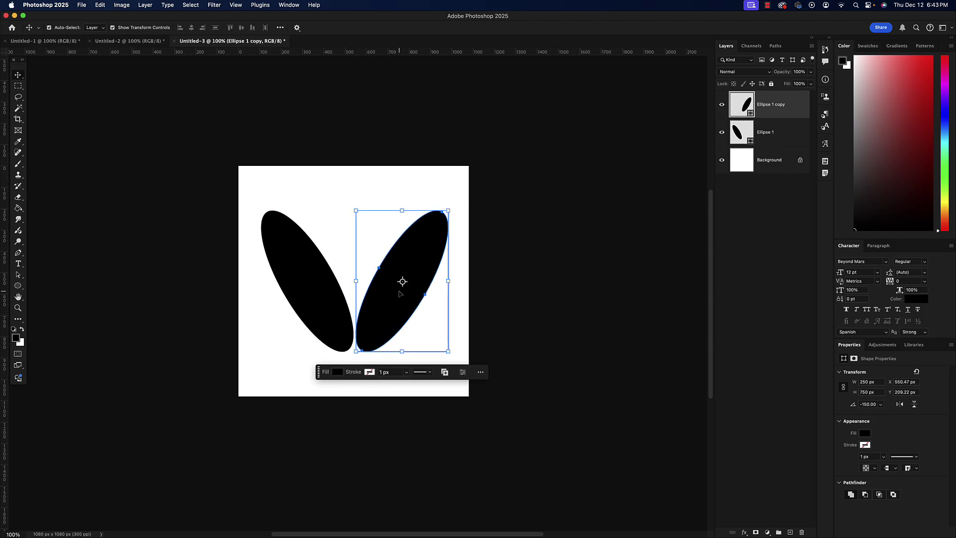
key("Left")
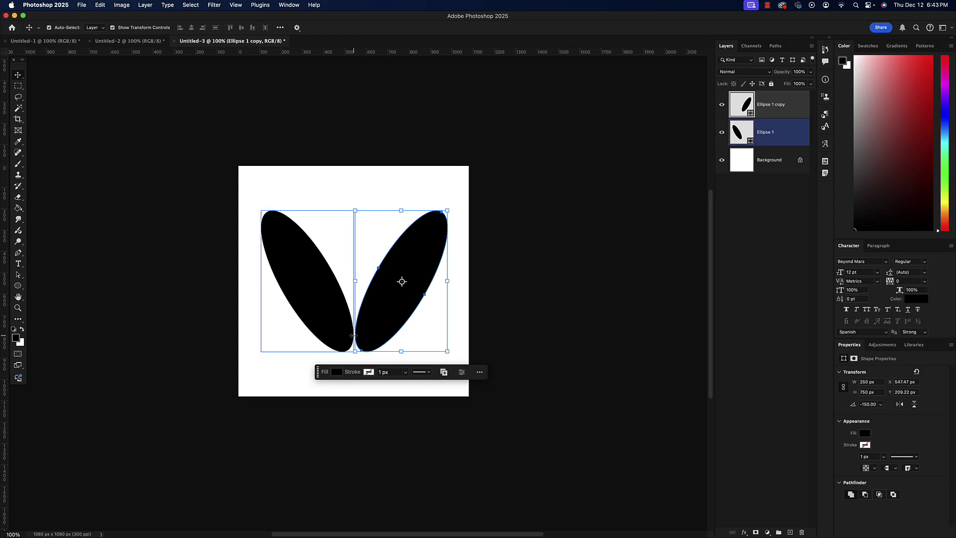
Hide the white Background and trim transparent pixels on all sides, cropping the canvas to 876 × 662 px.
left_click(531, 283)
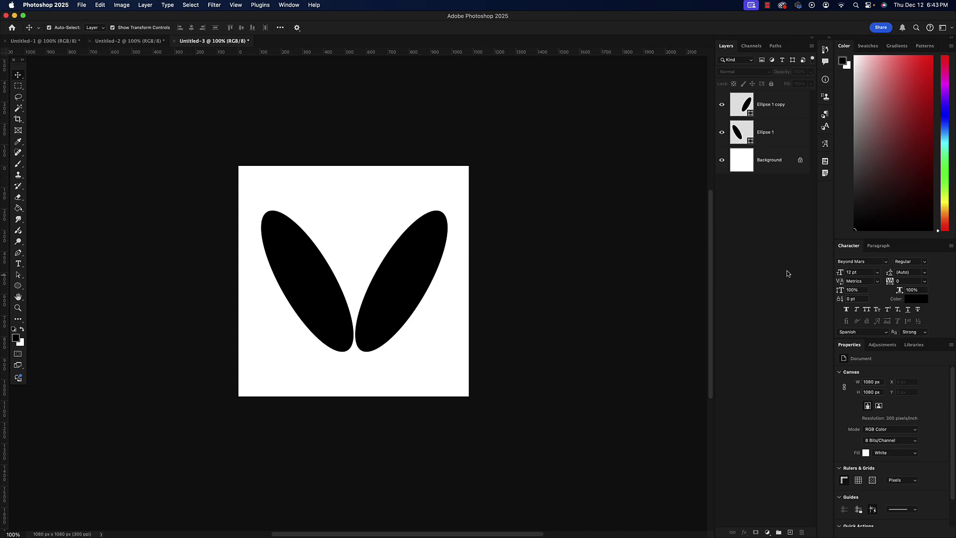
left_click(721, 160)
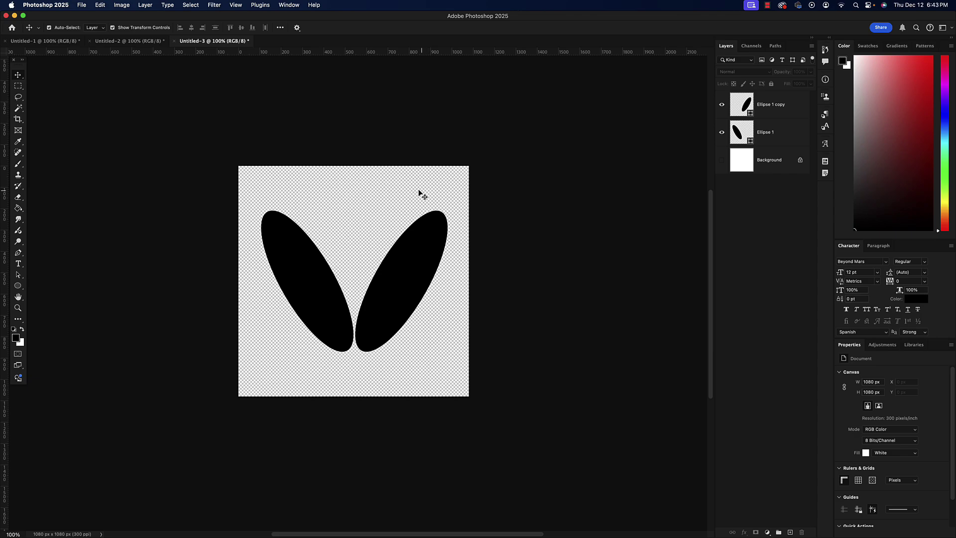
left_click(118, 4)
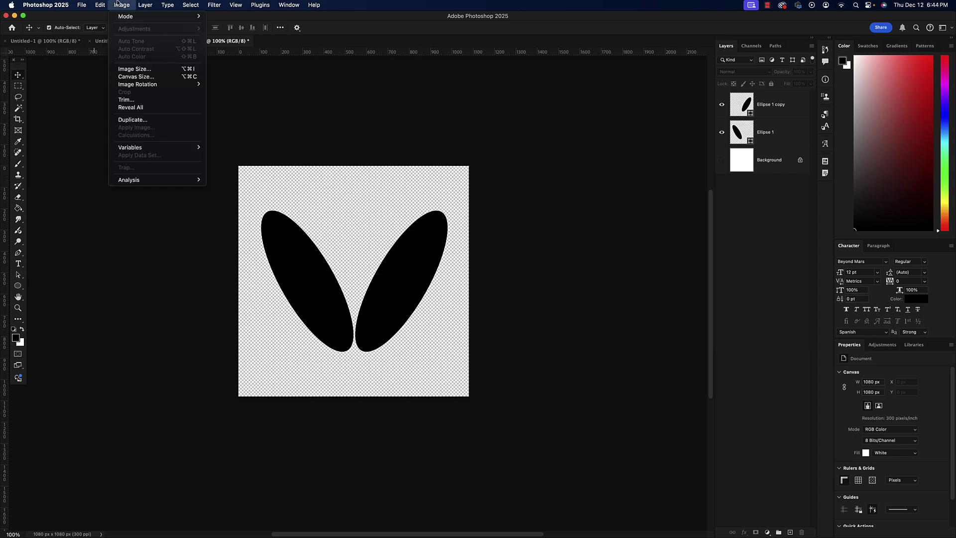
left_click(135, 100)
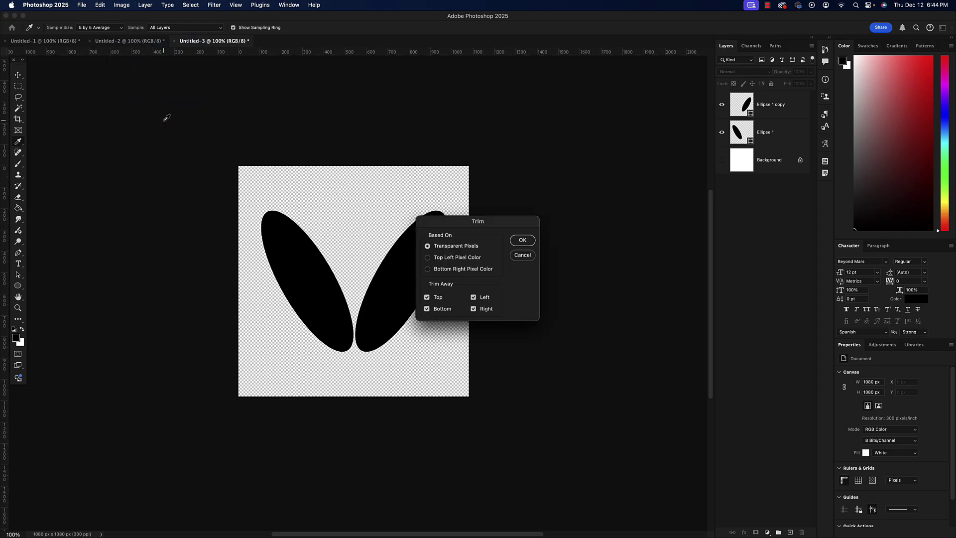
left_click_drag(468, 221, 514, 153)
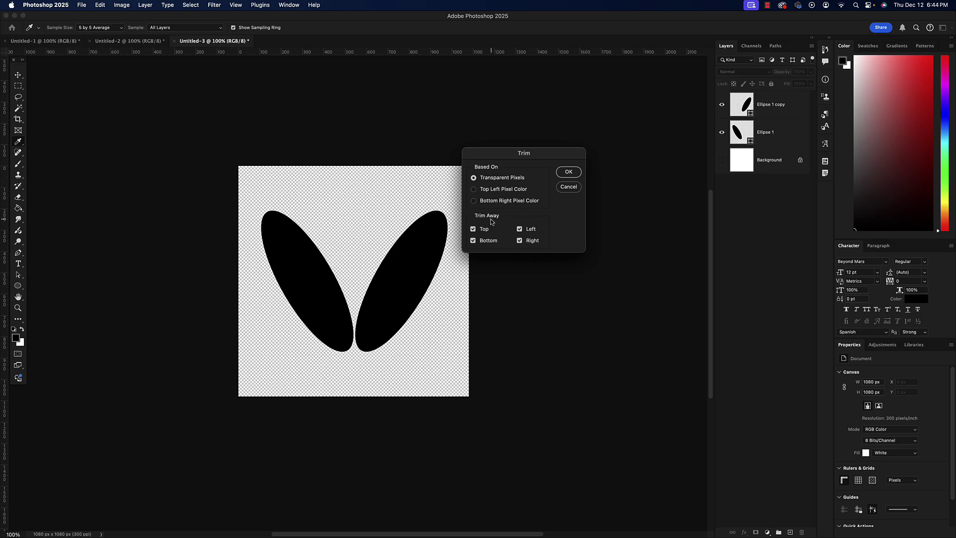
left_click(568, 172)
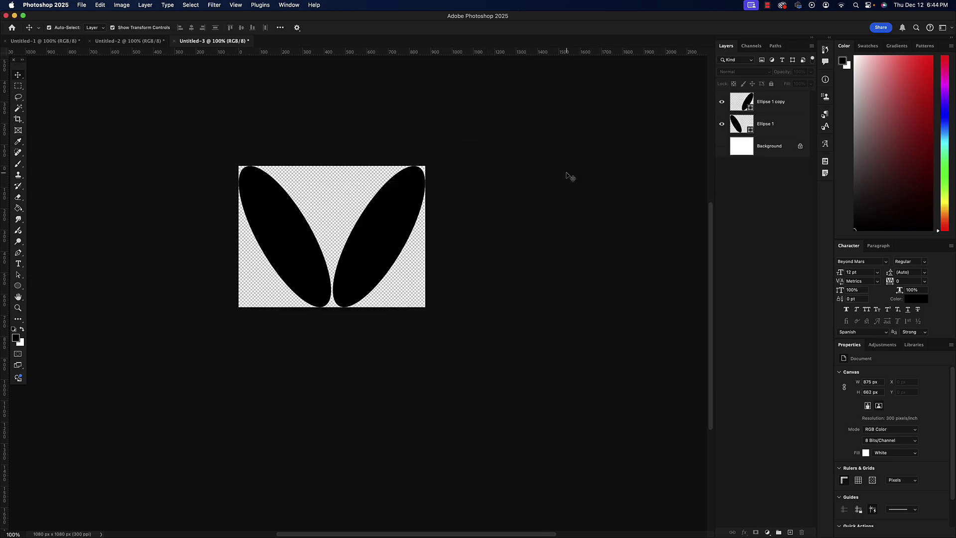
Select the Ellipse 1 and Ellipse 1 copy layers in turn, then deselect all layers.
key("v")
left_click(380, 177)
left_click(290, 175)
left_click(378, 289)
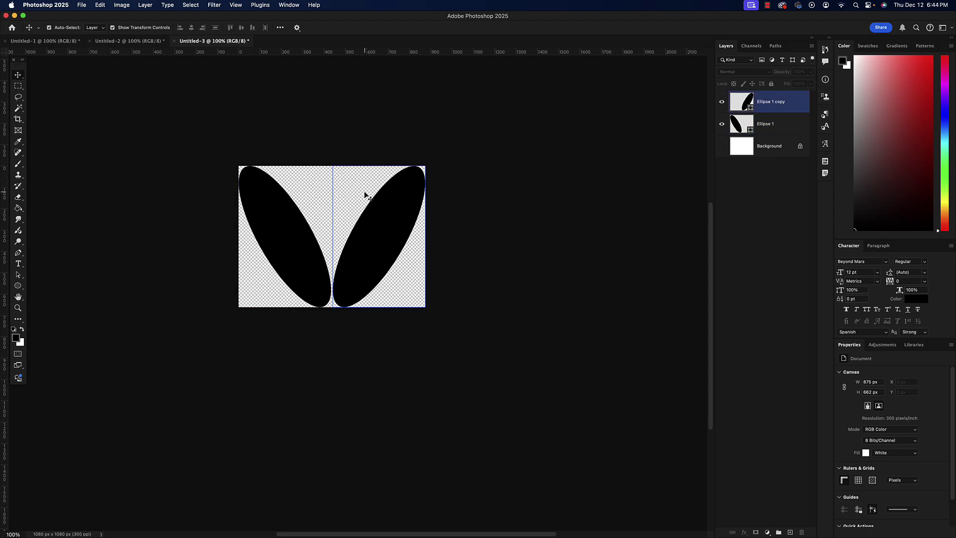
left_click(252, 198)
left_click(383, 234)
left_click(460, 205)
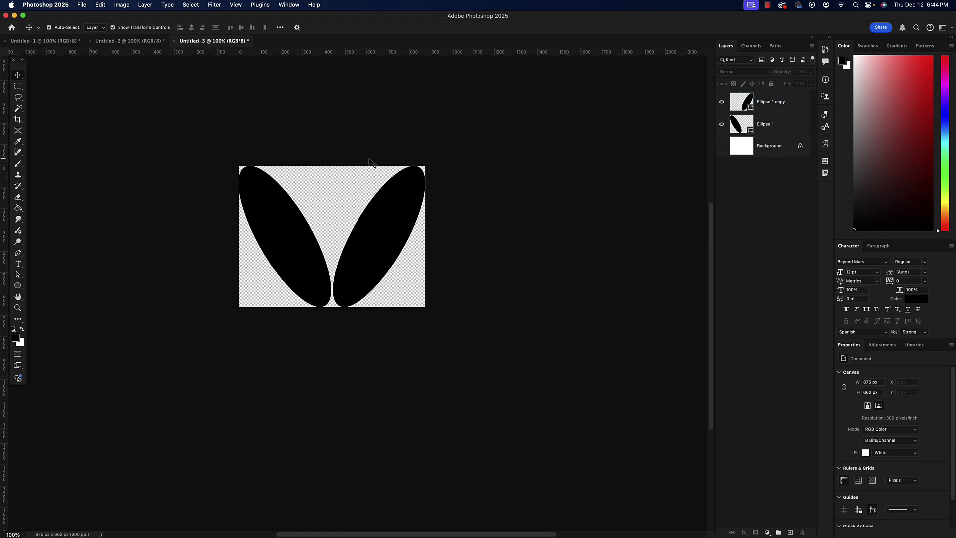
Define the V-shaped ellipse artwork as a new pattern named Pattern 2.
left_click(101, 5)
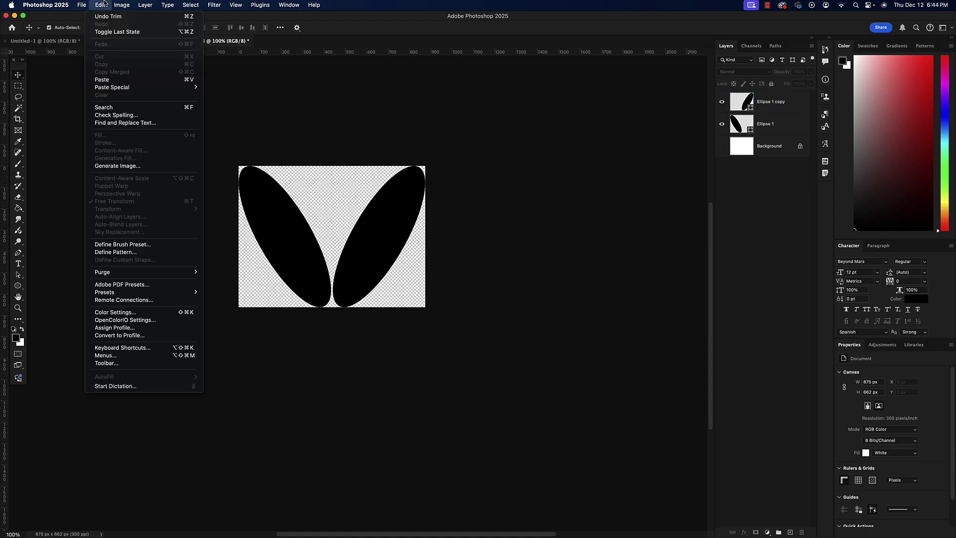
left_click(129, 252)
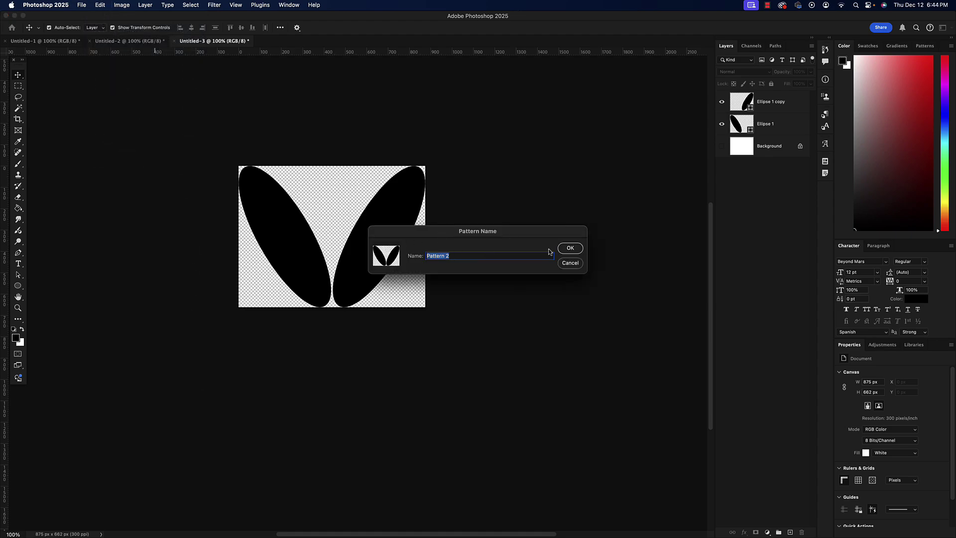
left_click(567, 250)
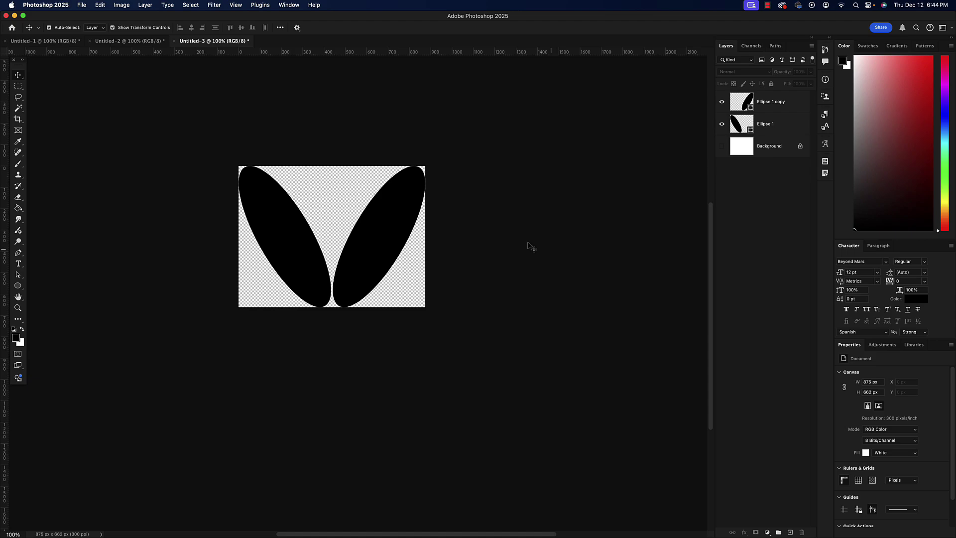
Return to the black Untitled-2 document and select its Background layer, ending on the Move tool.
left_click(140, 43)
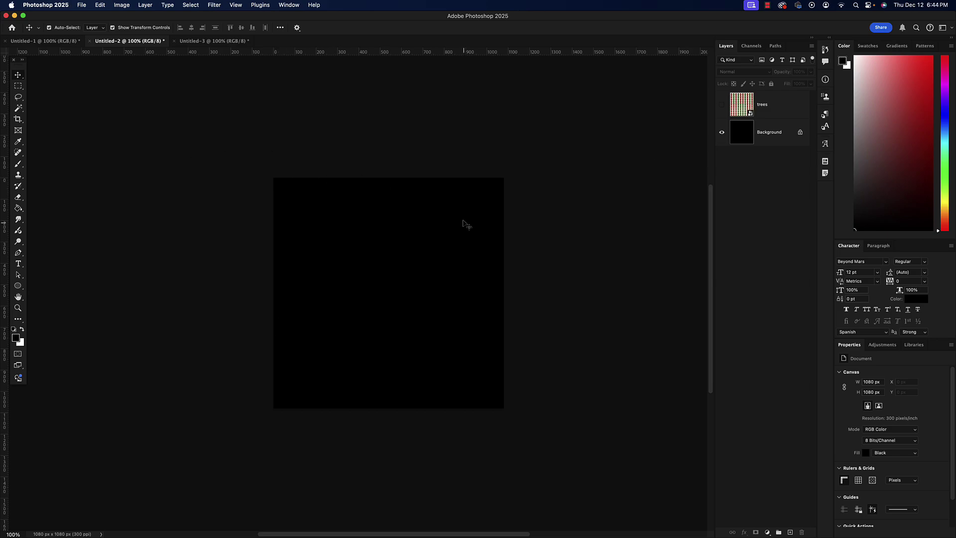
left_click(217, 42)
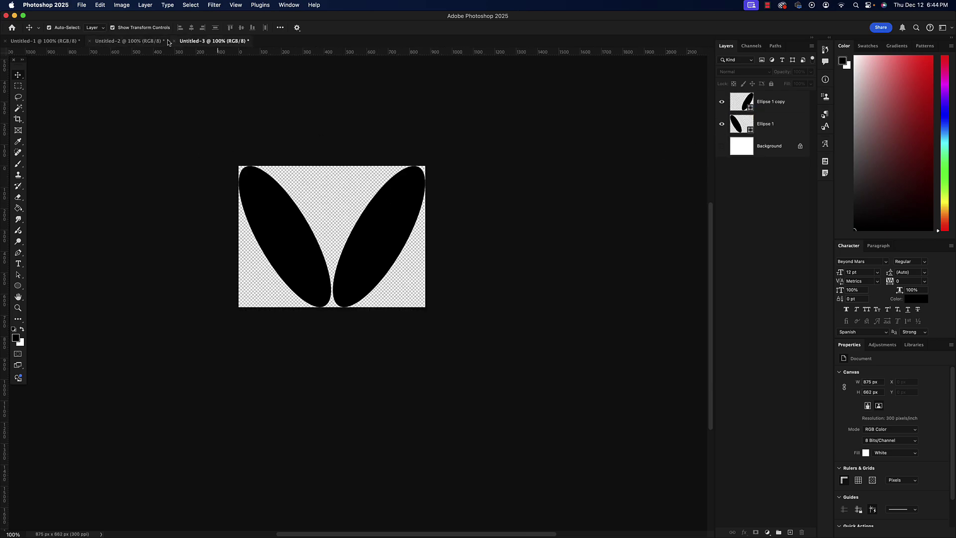
left_click(143, 42)
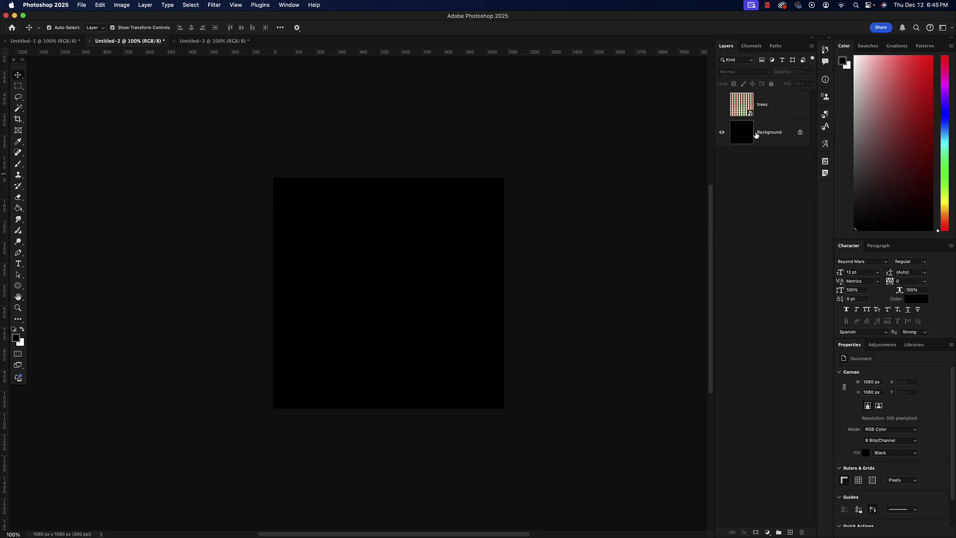
left_click(755, 134)
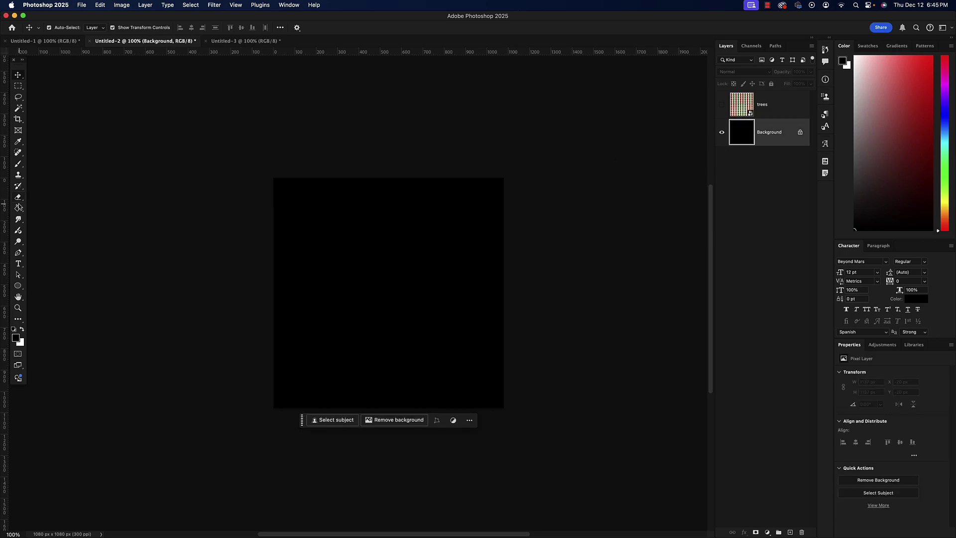
left_click(19, 209)
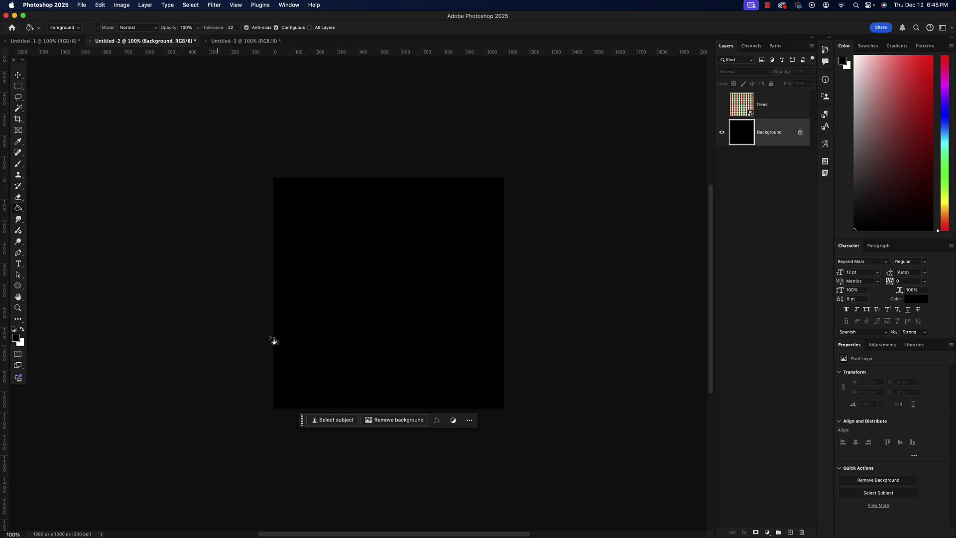
left_click(18, 74)
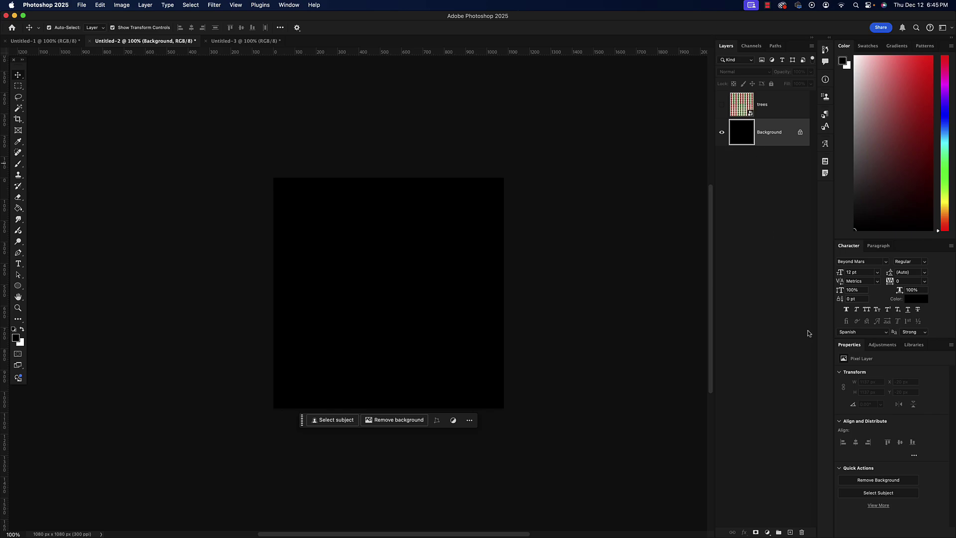
Add a Pattern Fill layer using Pattern 2 and hide the Background to check transparency.
left_click(769, 532)
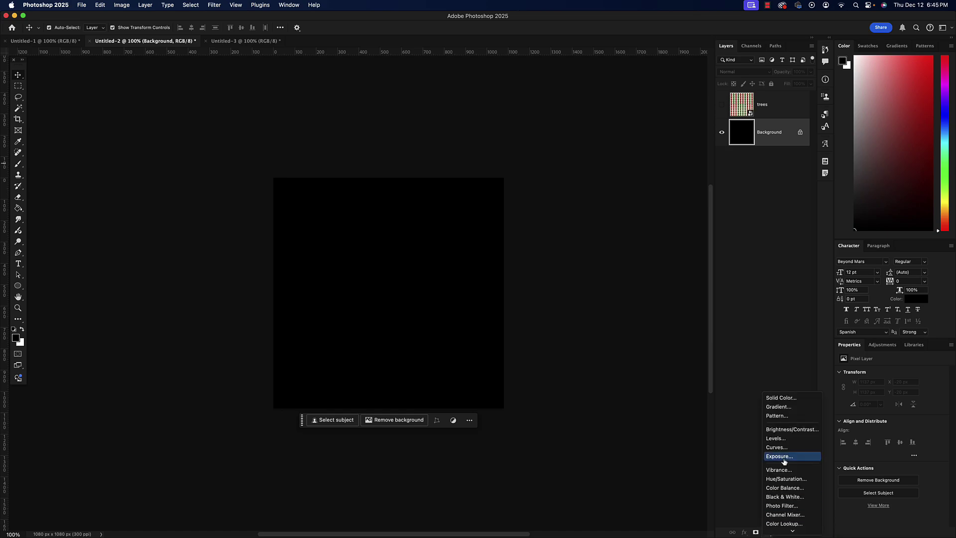
left_click(785, 420)
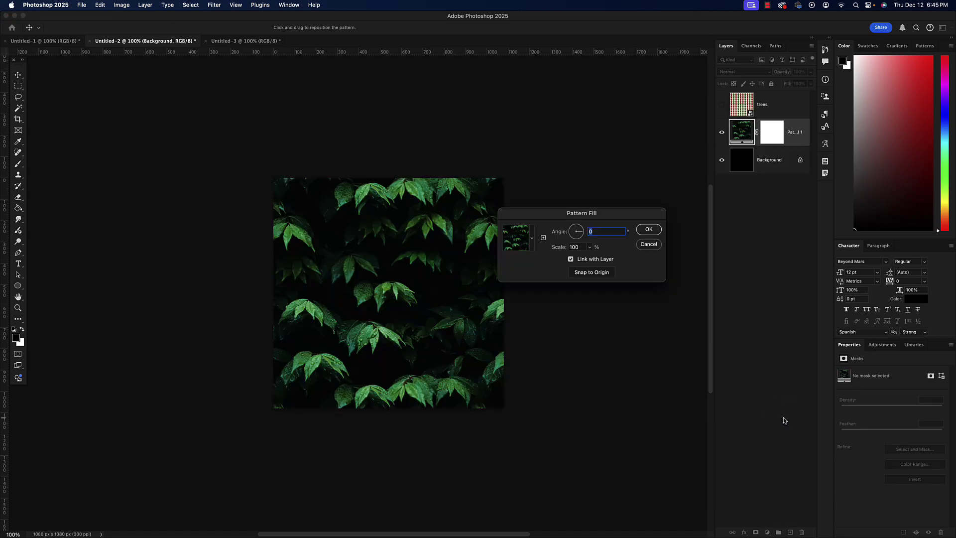
left_click(532, 241)
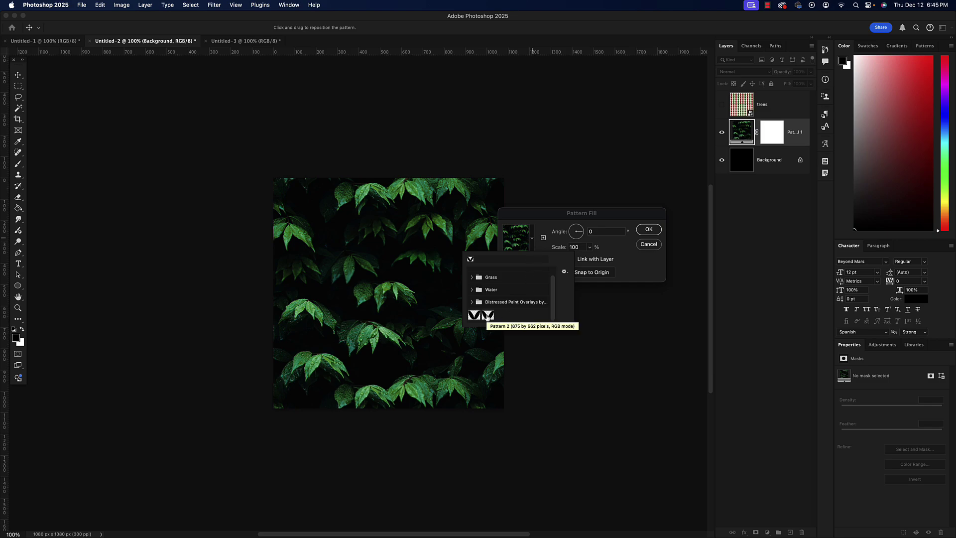
left_click(487, 316)
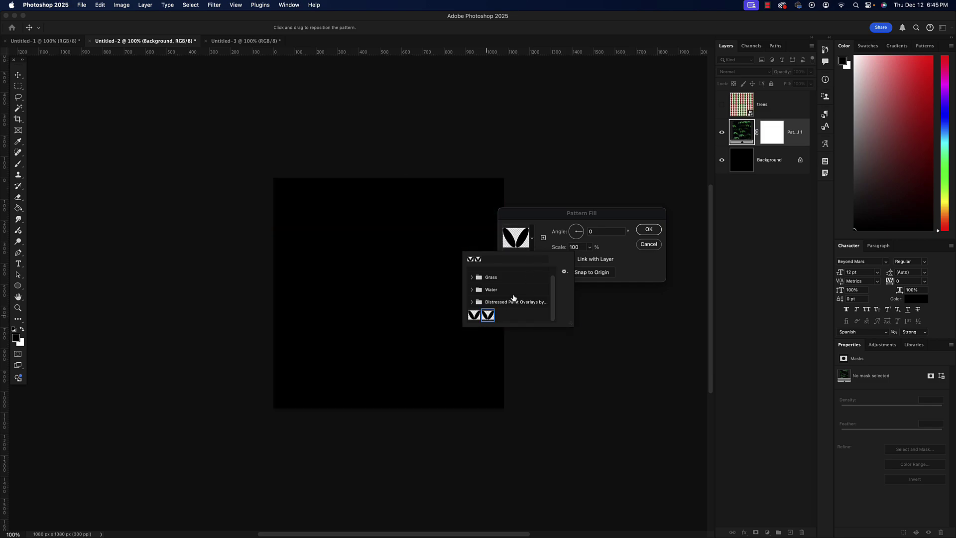
left_click(546, 221)
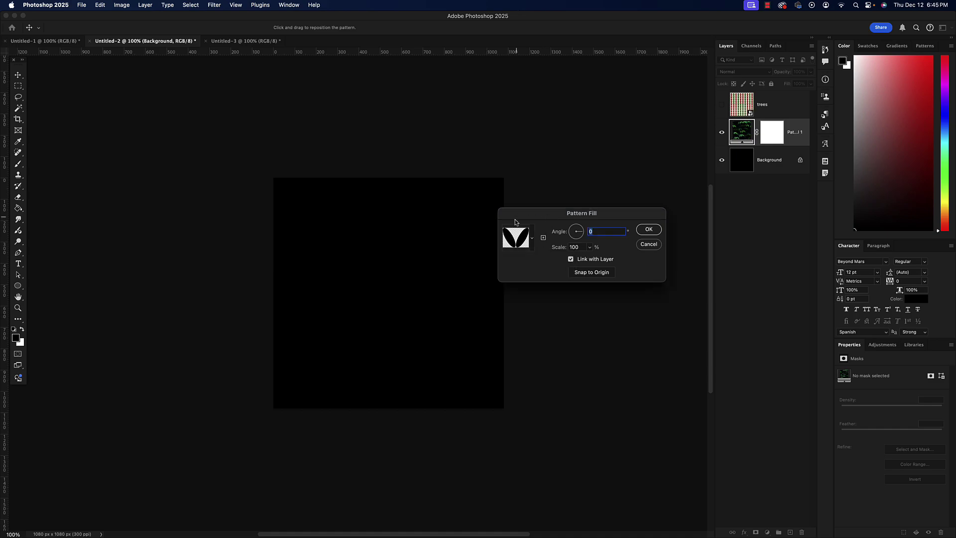
left_click(649, 230)
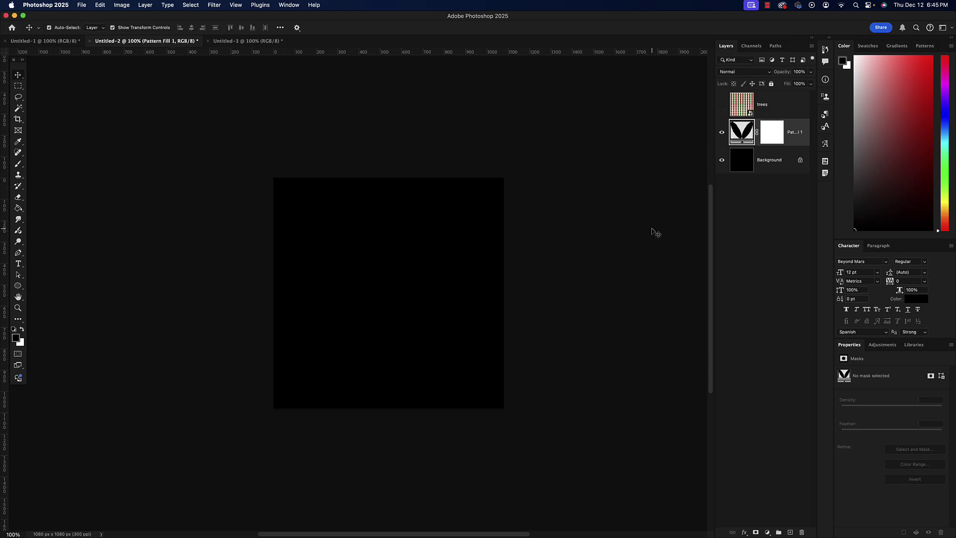
left_click(721, 159)
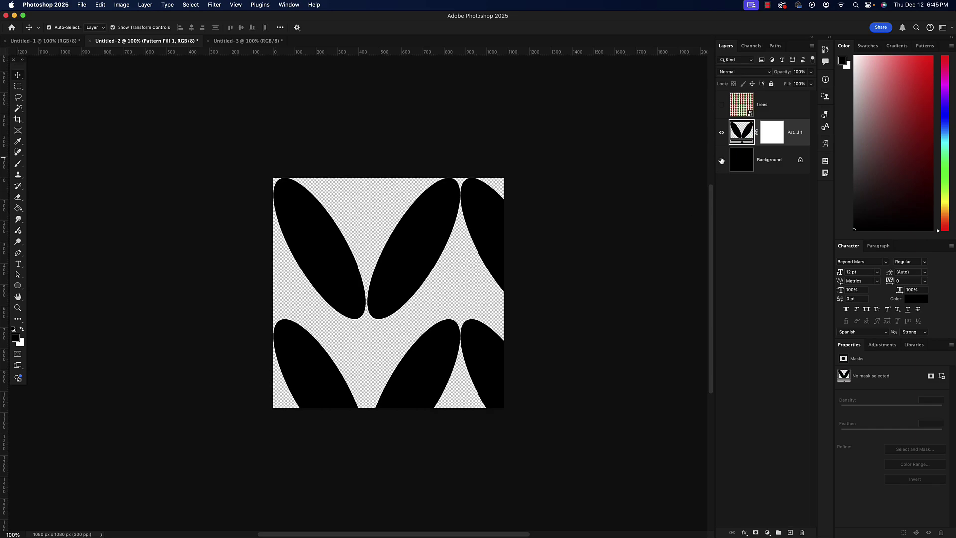
Turn the visibility of both the Background layer and the trees layer back on.
left_click(722, 160)
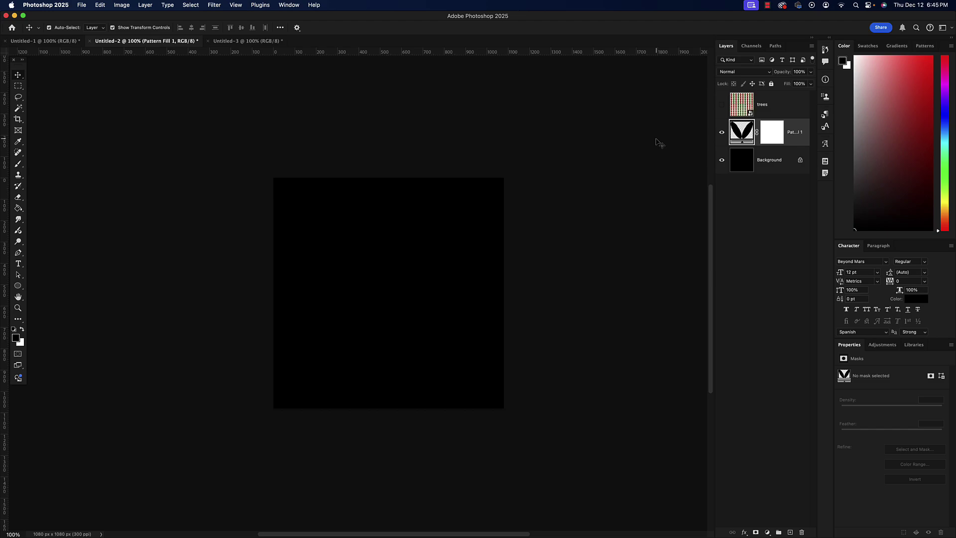
left_click(723, 106)
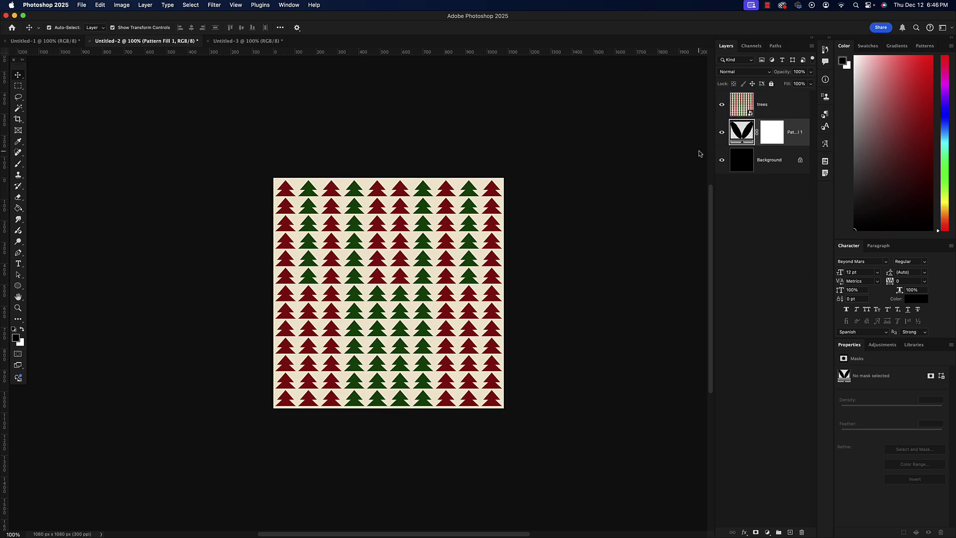
Make the trees layer a clipping mask on Pattern Fill 1, then select Pattern Fill 1.
right_click(780, 105)
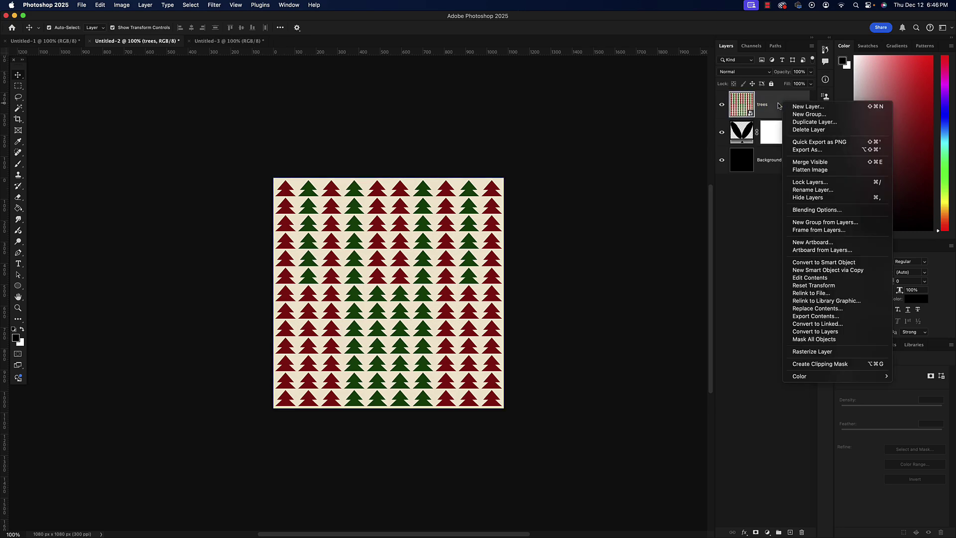
left_click(832, 367)
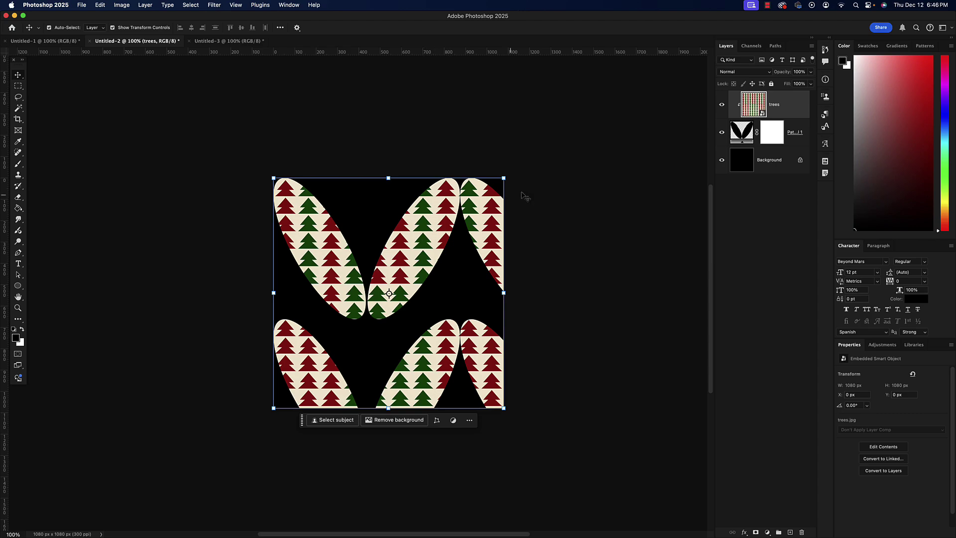
left_click(741, 135)
left_click(740, 132)
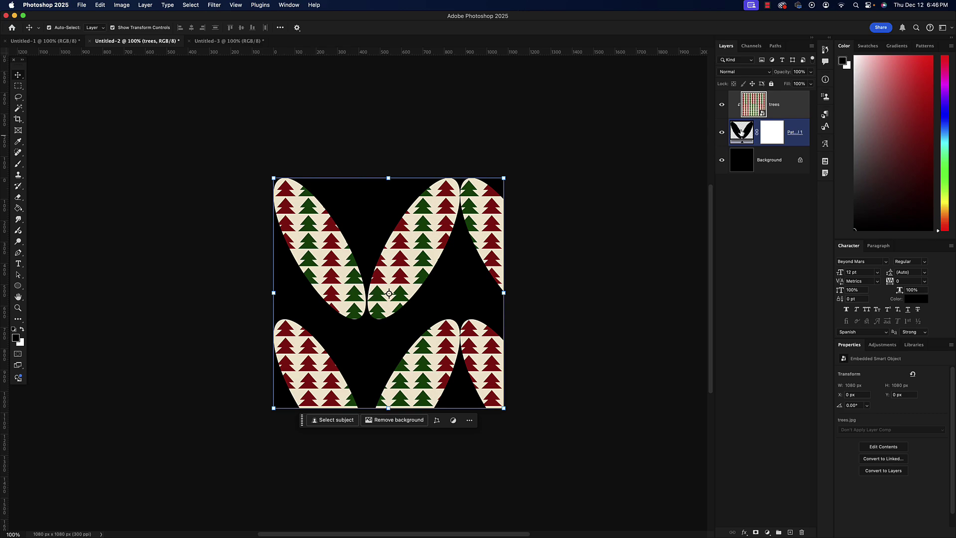
Reopen the Pattern Fill 1 settings and reduce its scale to 2%.
double_click(742, 133)
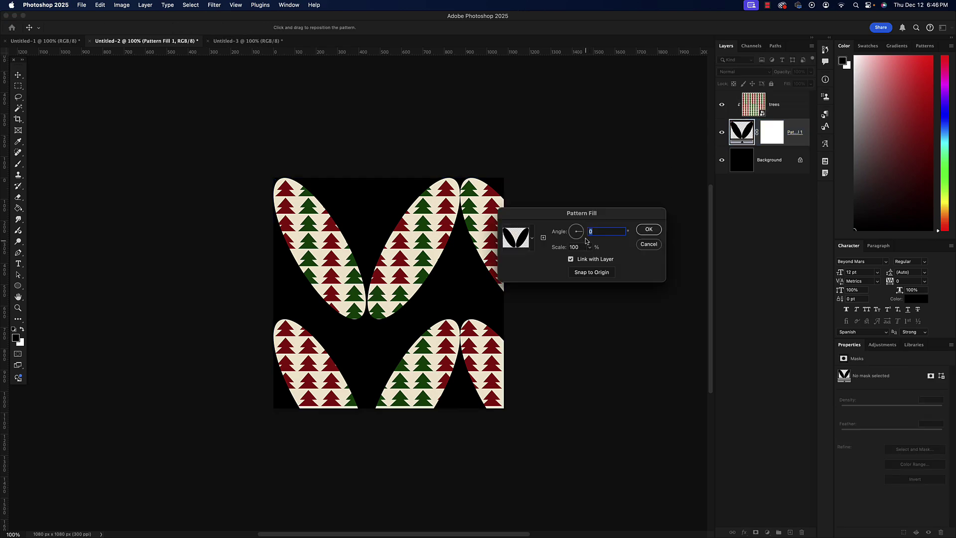
left_click_drag(595, 214, 620, 210)
left_click(615, 243)
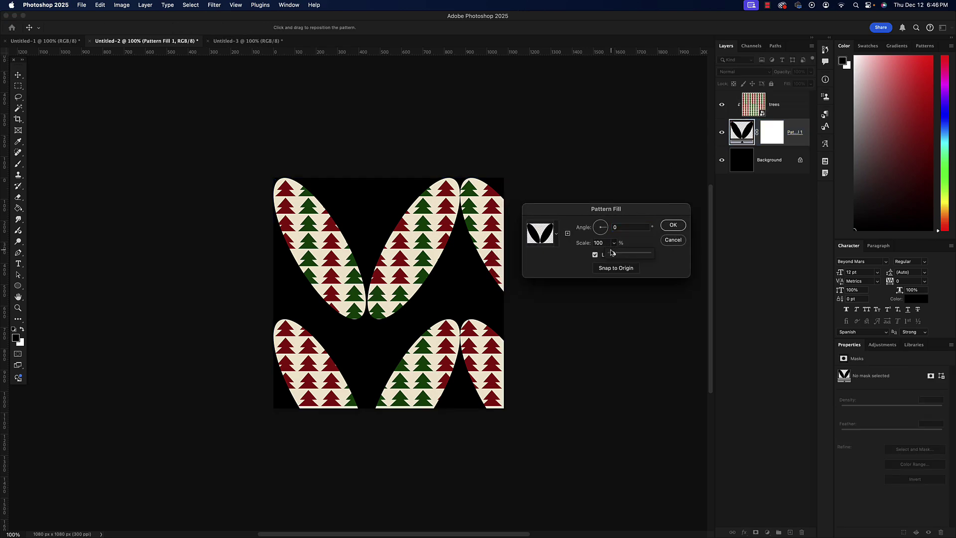
left_click(599, 243)
key("shift+Down")
key("shift+Down")
key("shift+Down")
key("shift+Down")
key("shift+Down")
key("shift+Down")
key("shift+Down")
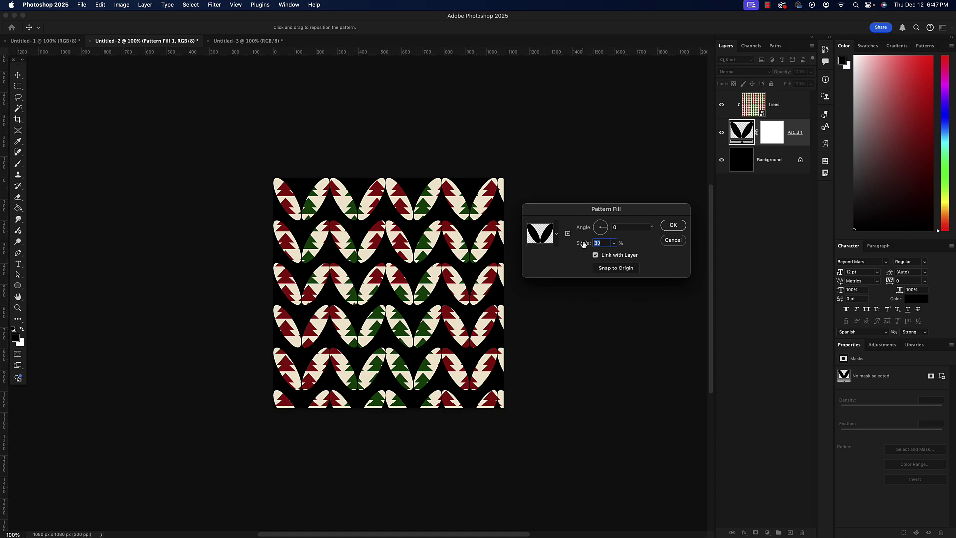
key("shift+Down")
key("shift+Down")
key("shift+Down")
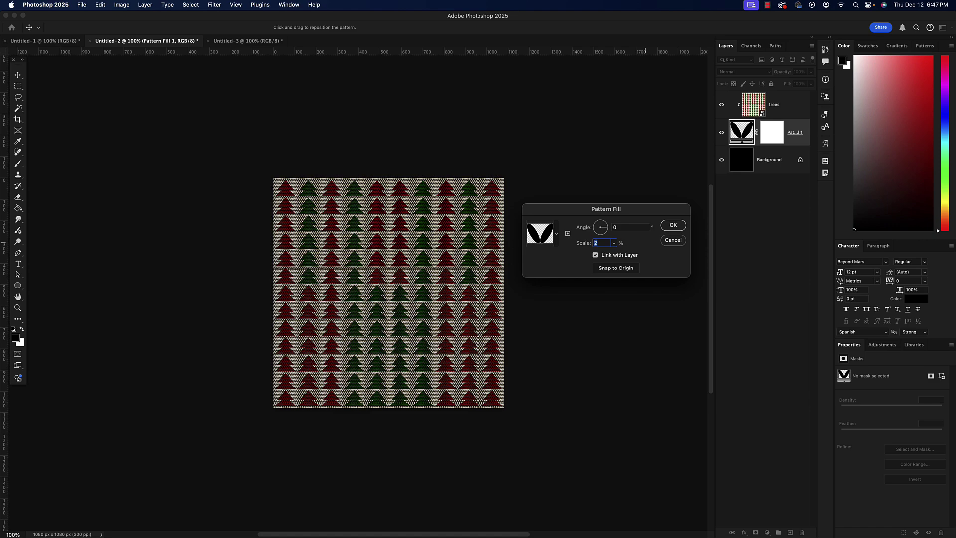
key("Up")
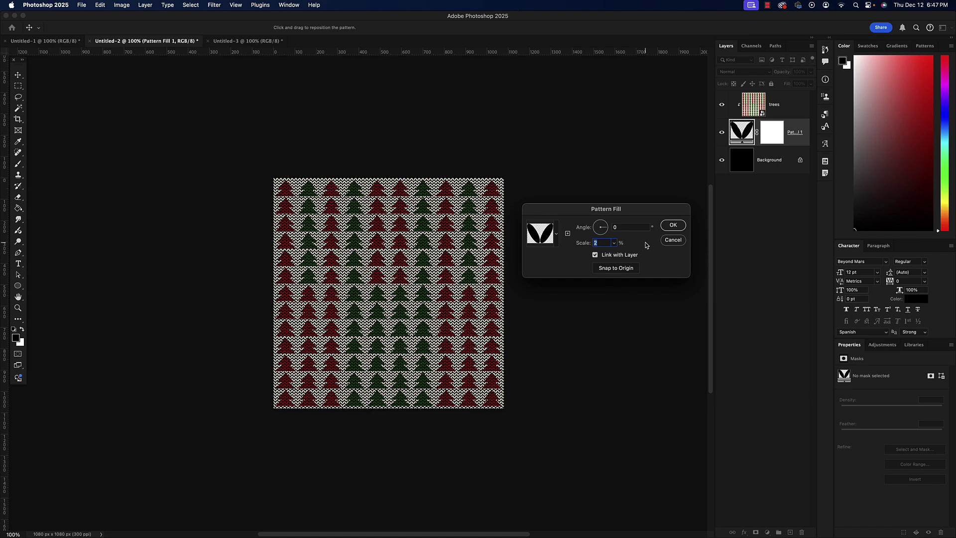
left_click(673, 226)
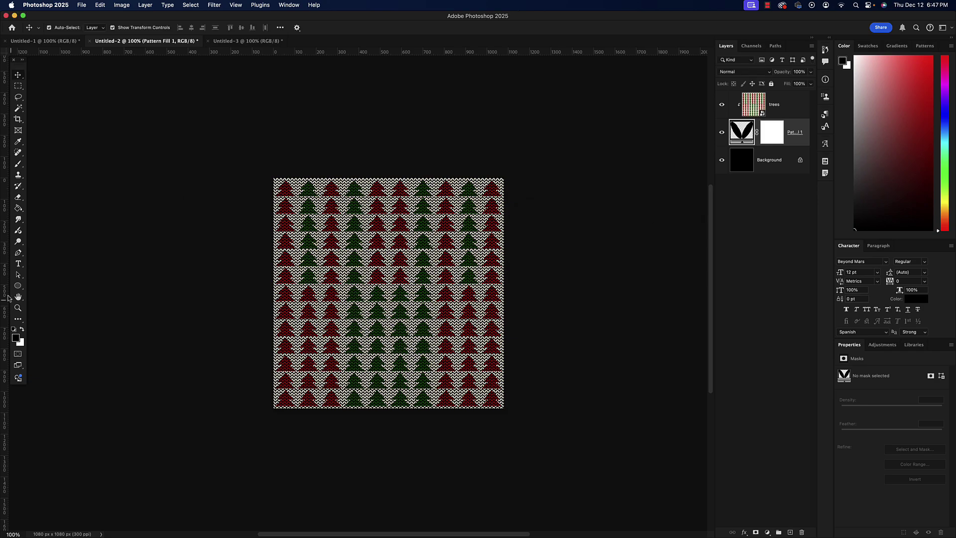
Zoom the canvas to 200% and scroll down to inspect the knit-stitch tree rows.
left_click(18, 308)
left_click(387, 309)
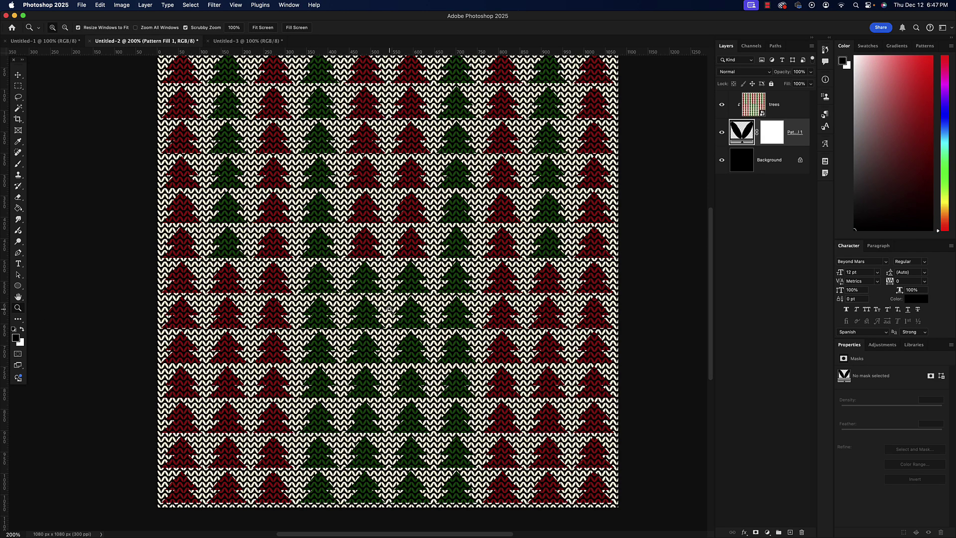
scroll(388, 302, "down", 1)
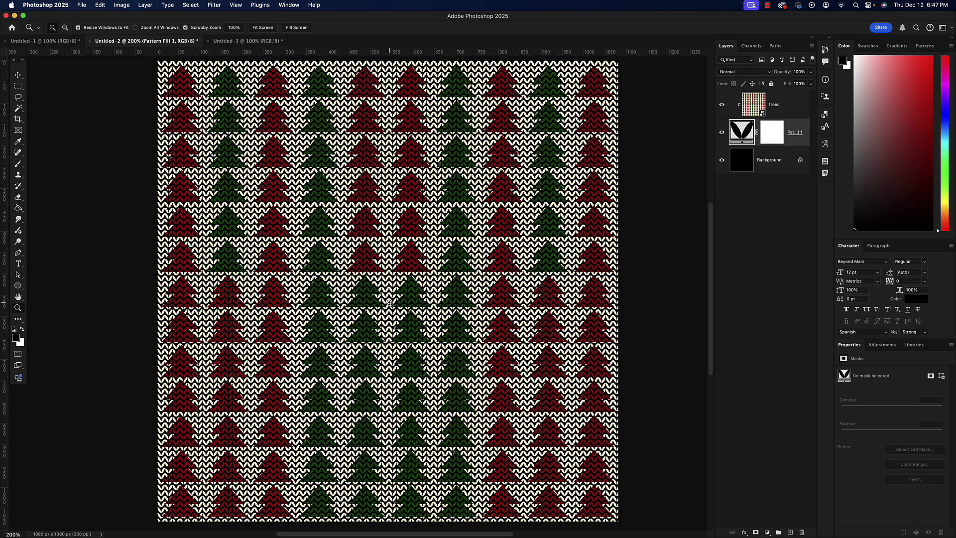